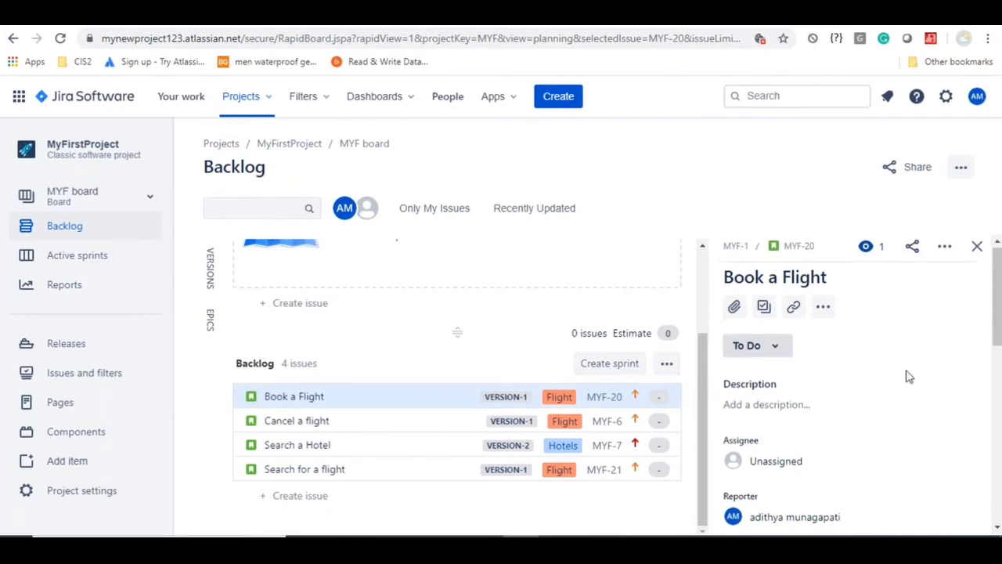
Set the story points of Book a Flight to 10 and, with the page reloaded, move it from the backlog into Sprint 2
{"action": "scroll", "coordinate": [906, 376], "scroll_direction": "down", "scroll_amount": 3}
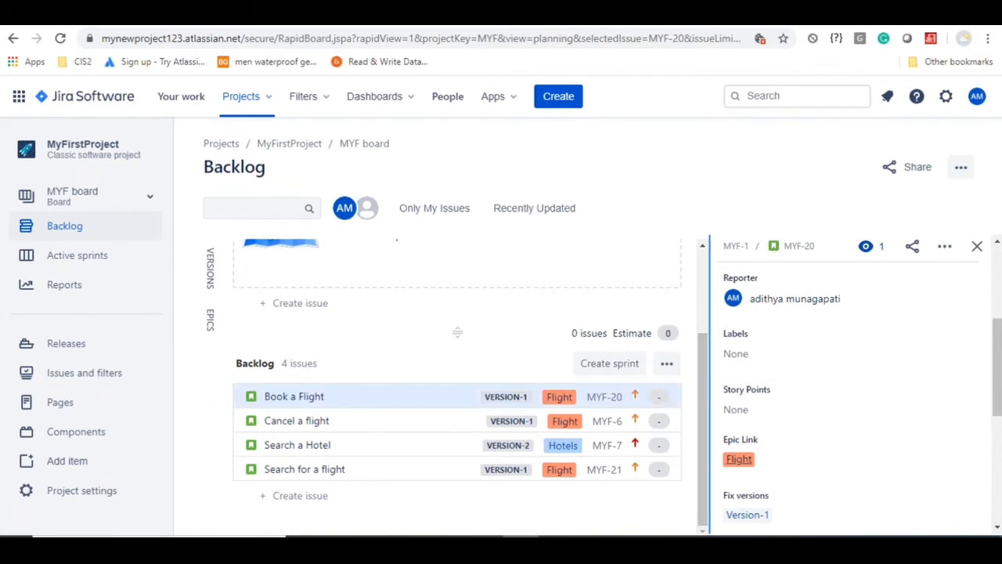
{"action": "scroll", "coordinate": [861, 345], "scroll_direction": "down", "scroll_amount": 1}
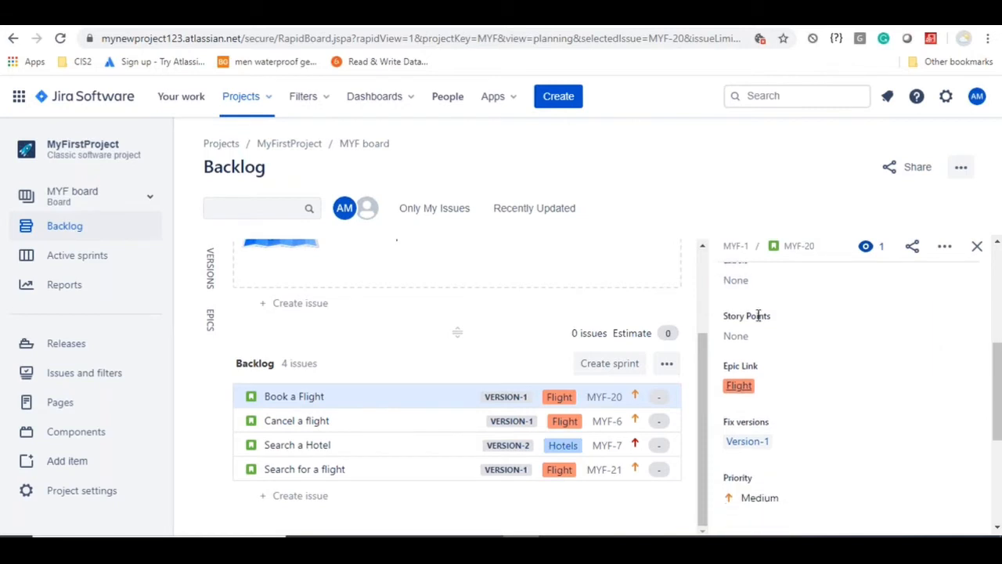
{"action": "left_click", "coordinate": [750, 337]}
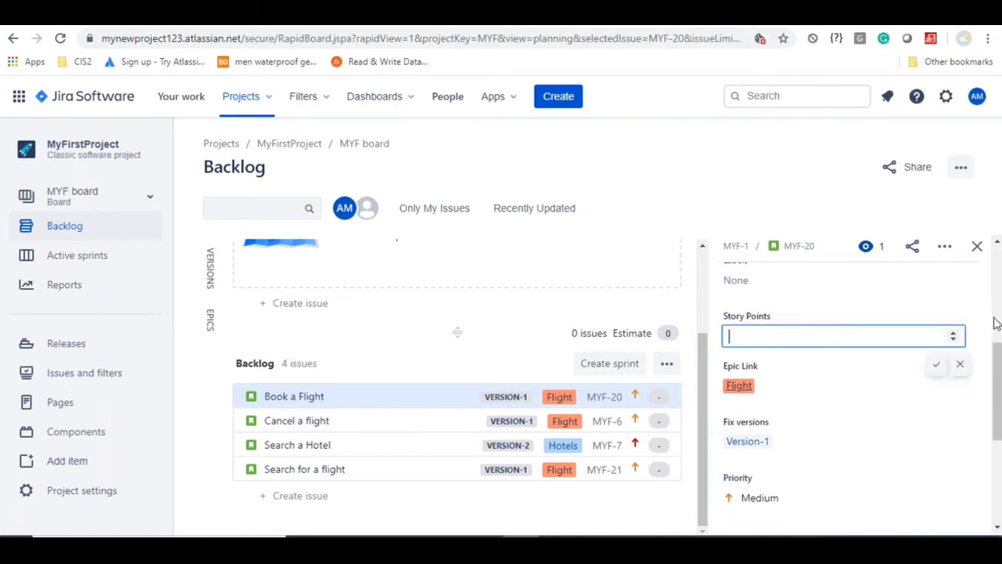
{"action": "type", "text": "10"}
{"action": "left_click", "coordinate": [957, 366]}
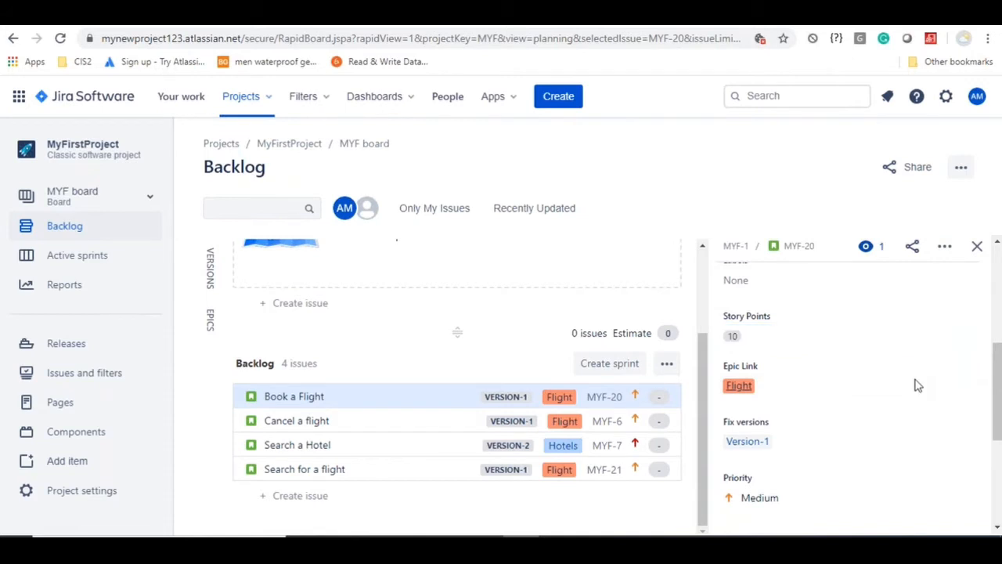
{"action": "left_click", "coordinate": [61, 38]}
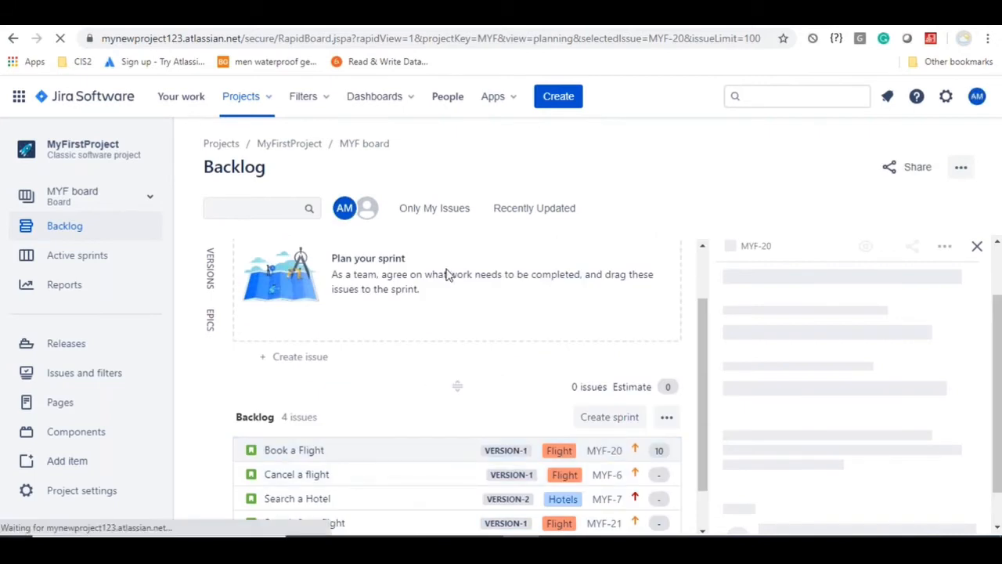
{"action": "left_click_drag", "start_coordinate": [448, 450], "coordinate": [438, 294]}
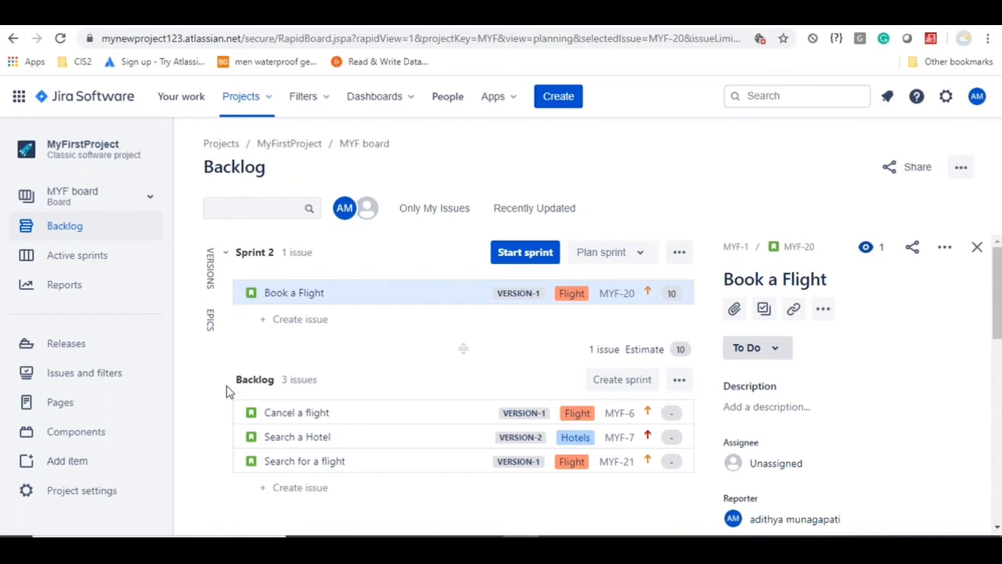
Set the story points of Cancel a flight to 15 and move the story from the backlog into Sprint 2
{"action": "left_click", "coordinate": [404, 412]}
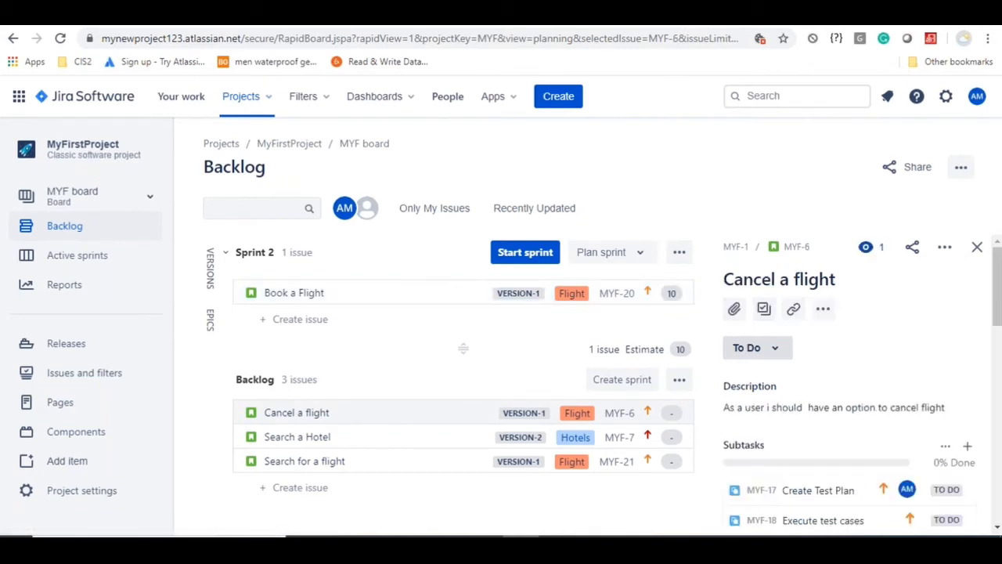
{"action": "scroll", "coordinate": [942, 351], "scroll_direction": "down", "scroll_amount": 2}
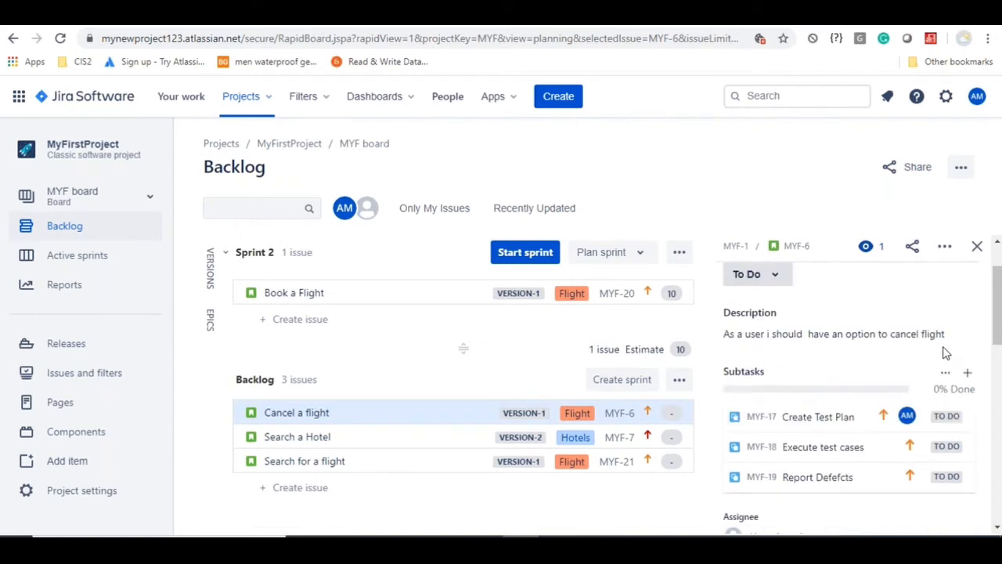
{"action": "scroll", "coordinate": [945, 352], "scroll_direction": "down", "scroll_amount": 2}
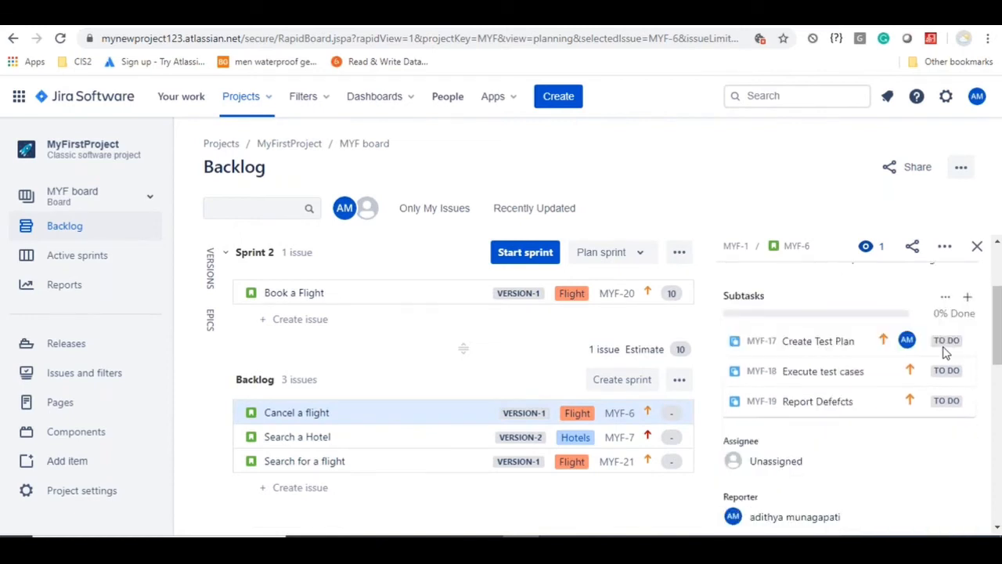
{"action": "scroll", "coordinate": [944, 353], "scroll_direction": "down", "scroll_amount": 4}
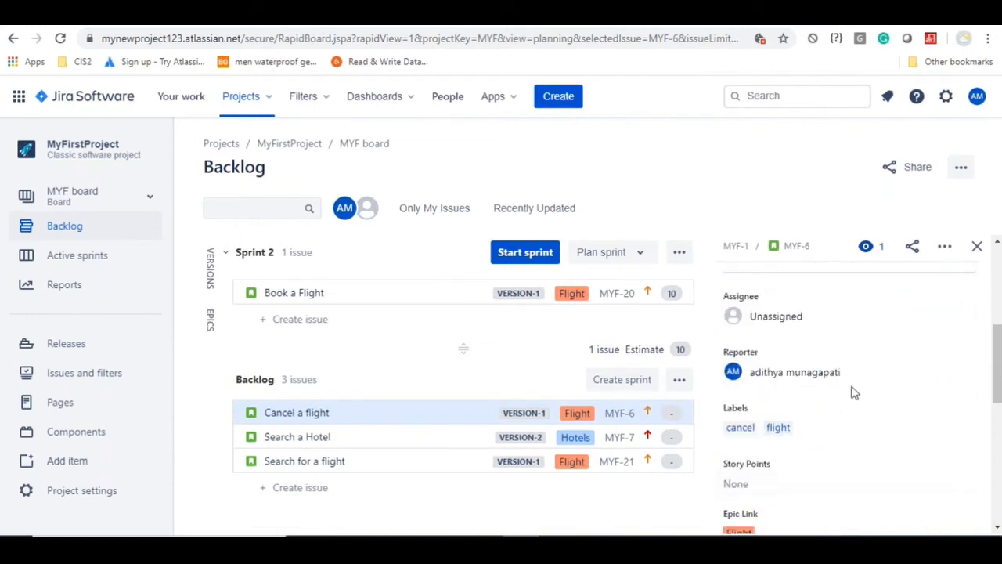
{"action": "left_click", "coordinate": [783, 483]}
{"action": "type", "text": "15"}
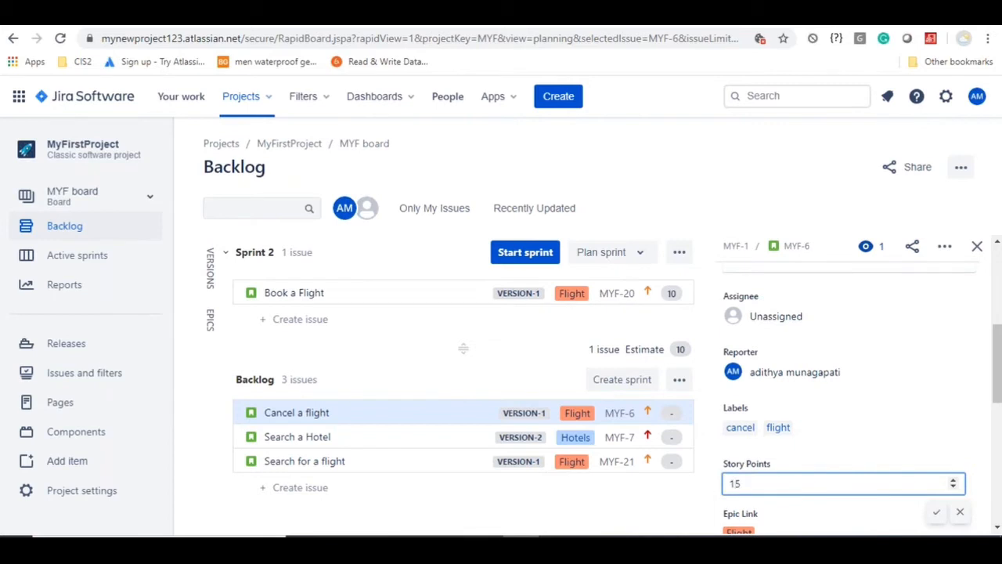
{"action": "scroll", "coordinate": [883, 411], "scroll_direction": "down", "scroll_amount": 2}
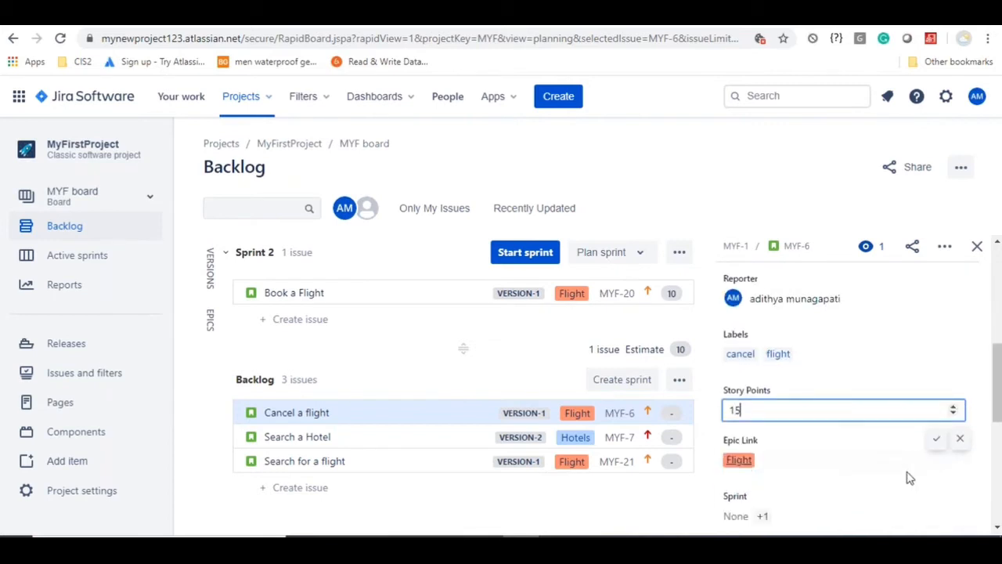
{"action": "key", "text": "Return"}
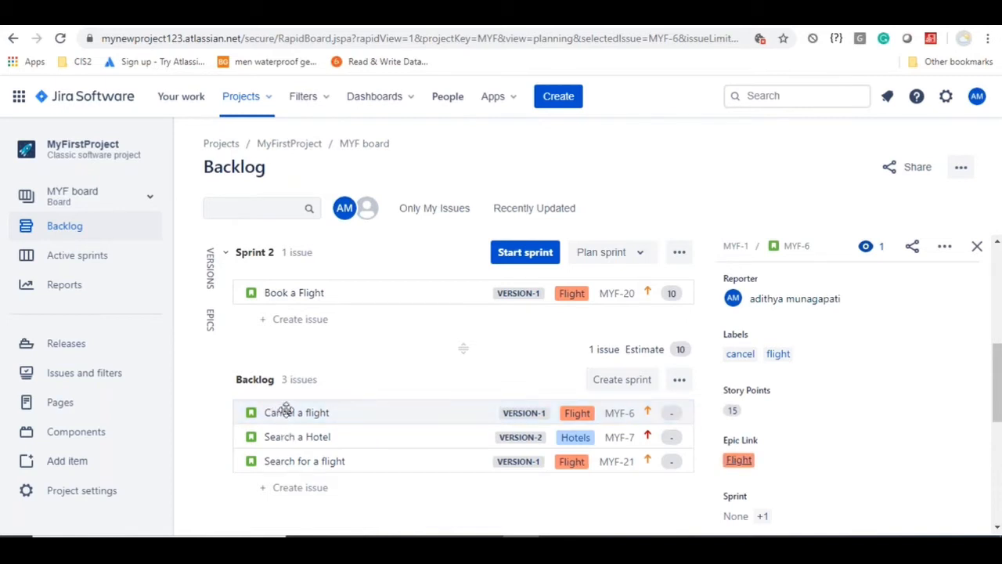
{"action": "left_click_drag", "start_coordinate": [287, 409], "coordinate": [293, 302]}
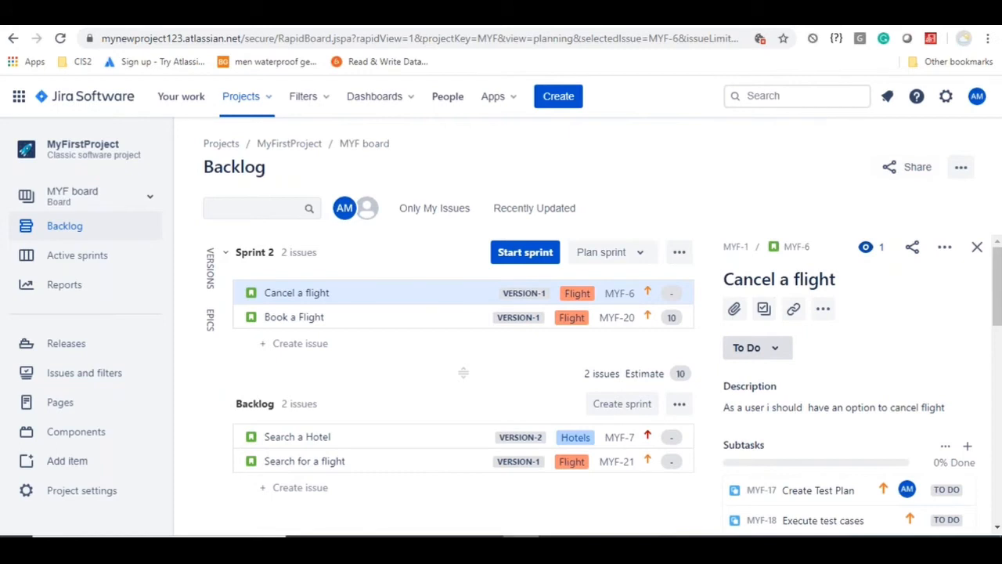
Open the Search a Hotel story from the backlog and set its story points to 25
{"action": "left_click", "coordinate": [457, 430]}
{"action": "scroll", "coordinate": [888, 400], "scroll_direction": "down", "scroll_amount": 3}
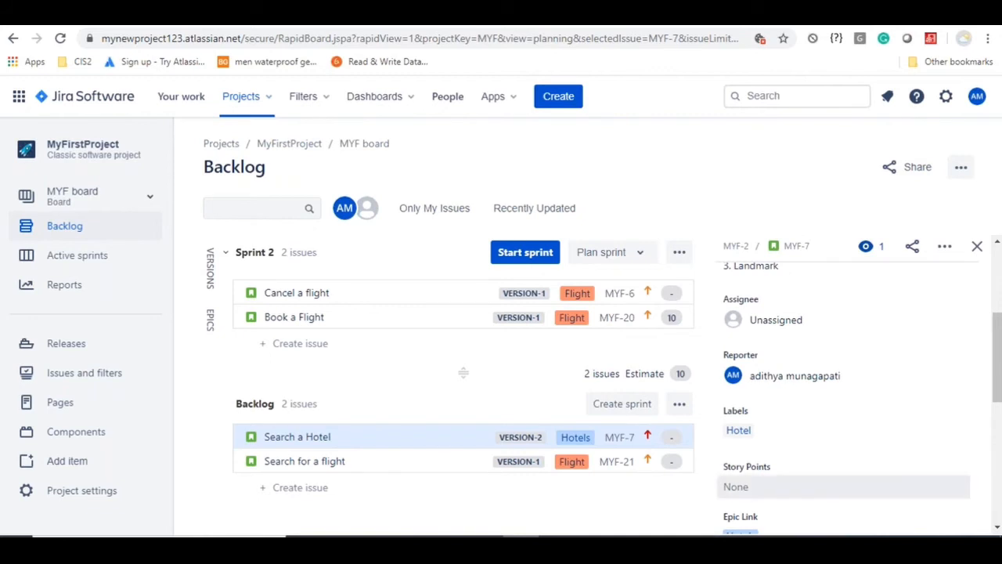
{"action": "left_click", "coordinate": [844, 487]}
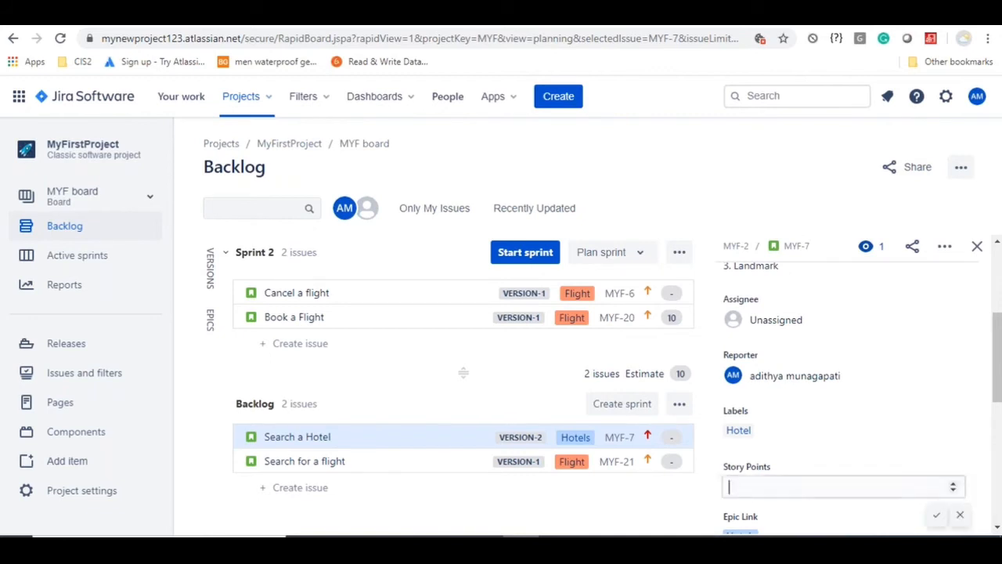
{"action": "type", "text": "10"}
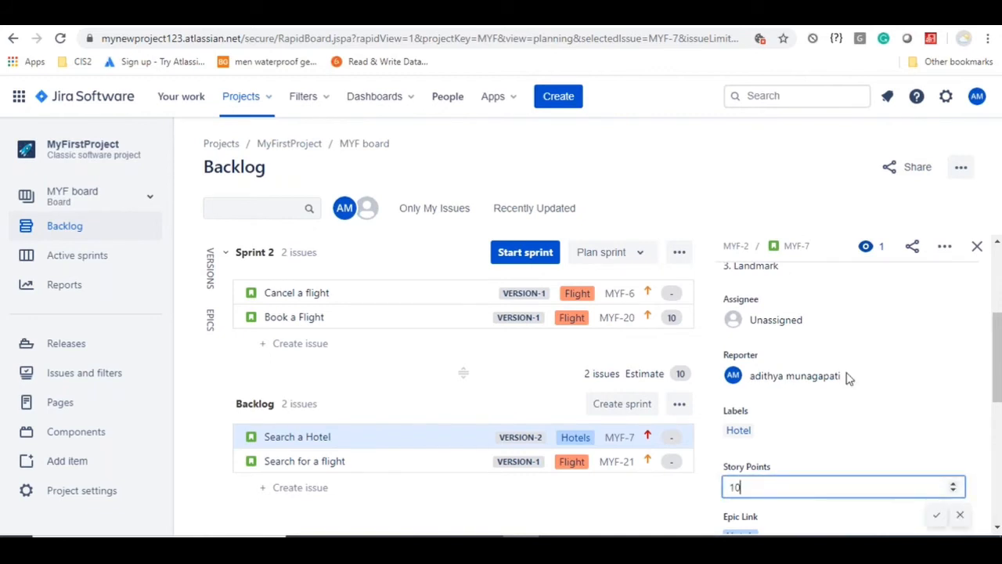
{"action": "key", "text": "ctrl+a"}
{"action": "type", "text": "25"}
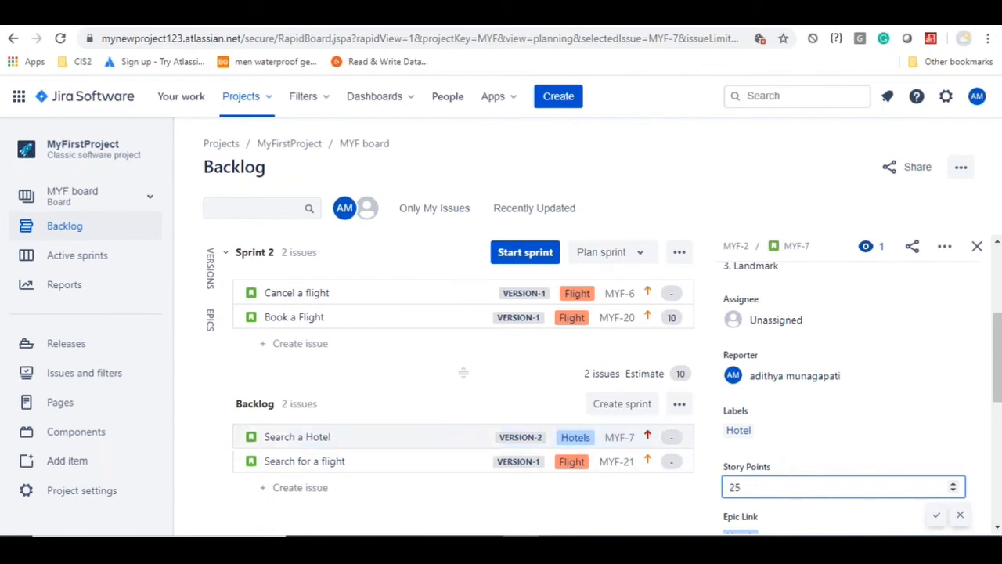
{"action": "left_click", "coordinate": [937, 340]}
{"action": "scroll", "coordinate": [908, 392], "scroll_direction": "down", "scroll_amount": 2}
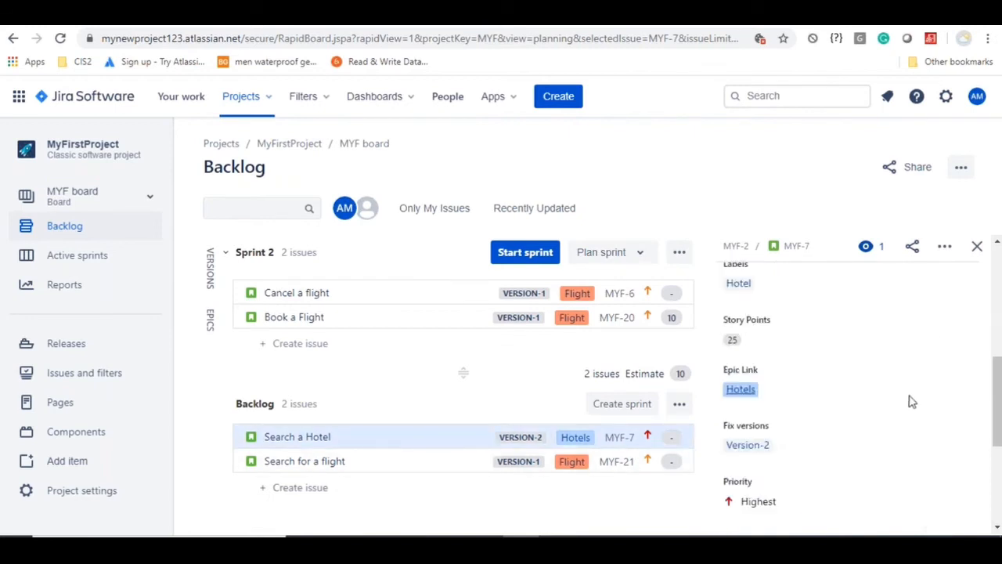
{"action": "scroll", "coordinate": [887, 407], "scroll_direction": "up", "scroll_amount": 3}
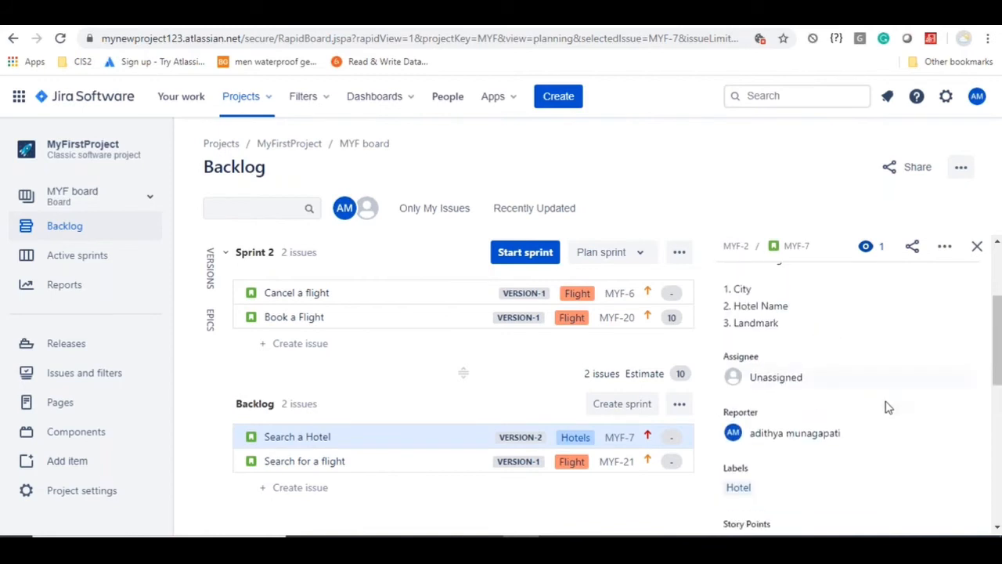
{"action": "scroll", "coordinate": [887, 407], "scroll_direction": "down", "scroll_amount": 3}
{"action": "scroll", "coordinate": [885, 405], "scroll_direction": "up", "scroll_amount": 2}
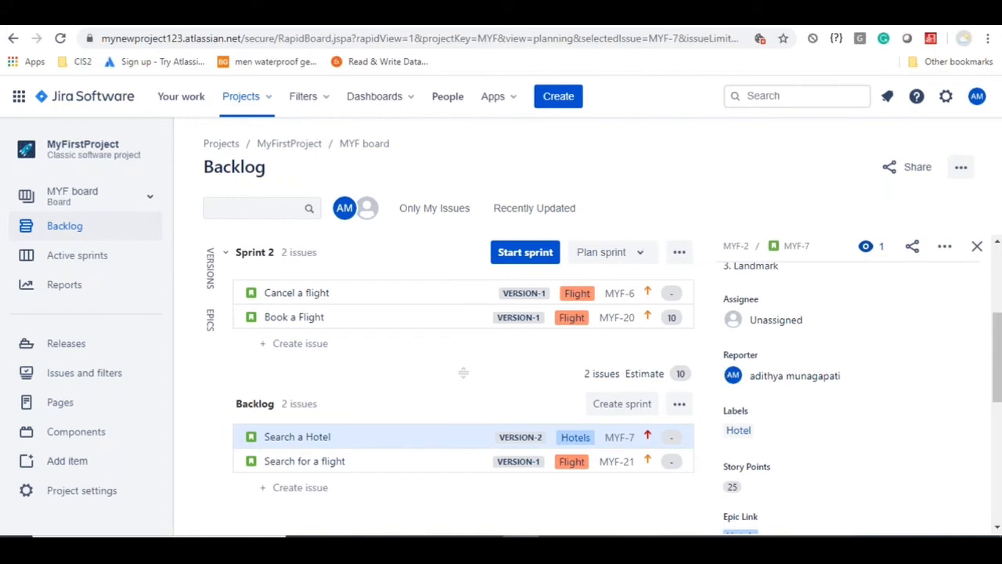
Reload the backlog page and move the Search a Hotel story to the top of Sprint 2
{"action": "left_click", "coordinate": [60, 38]}
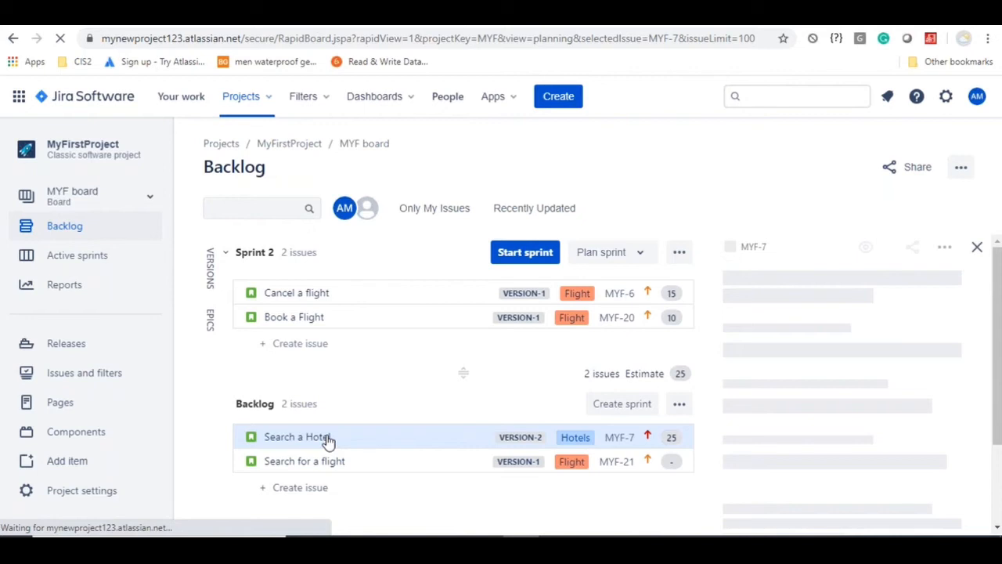
{"action": "left_click_drag", "start_coordinate": [329, 442], "coordinate": [340, 286]}
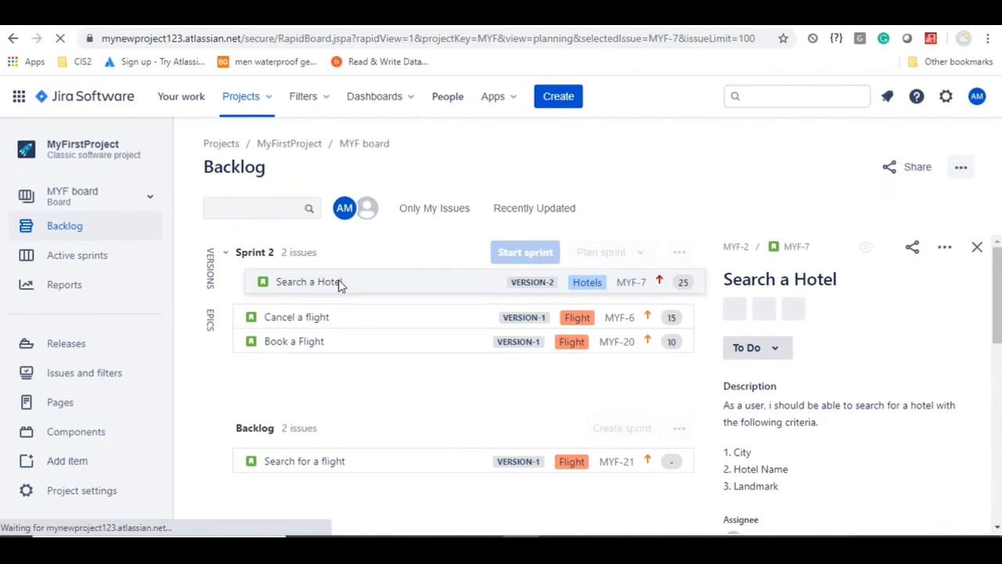
{"action": "left_click_drag", "start_coordinate": [341, 285], "coordinate": [263, 249]}
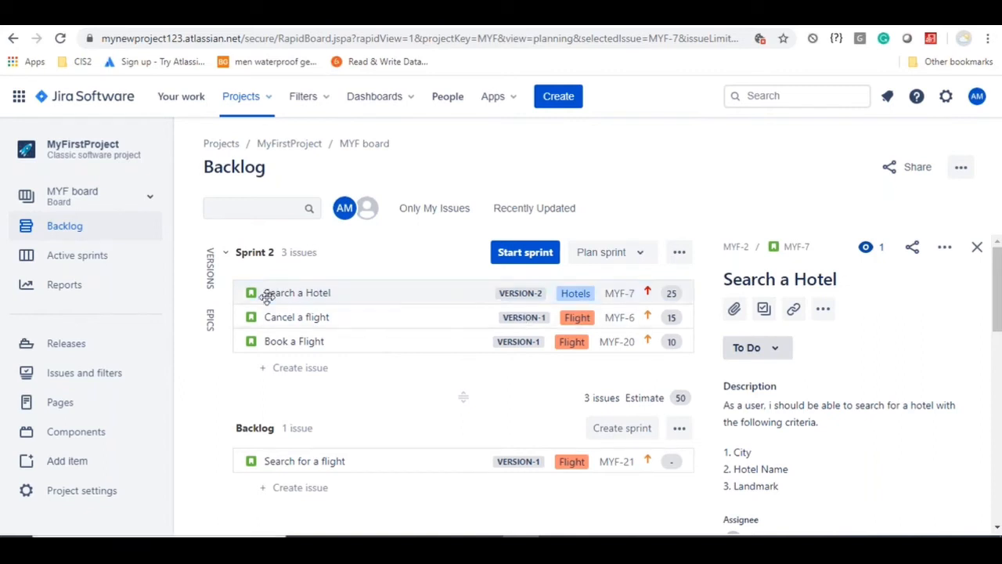
Add two subtasks named "Create HLD" and "Create LLD" to the Search a Hotel story
{"action": "left_click", "coordinate": [764, 309]}
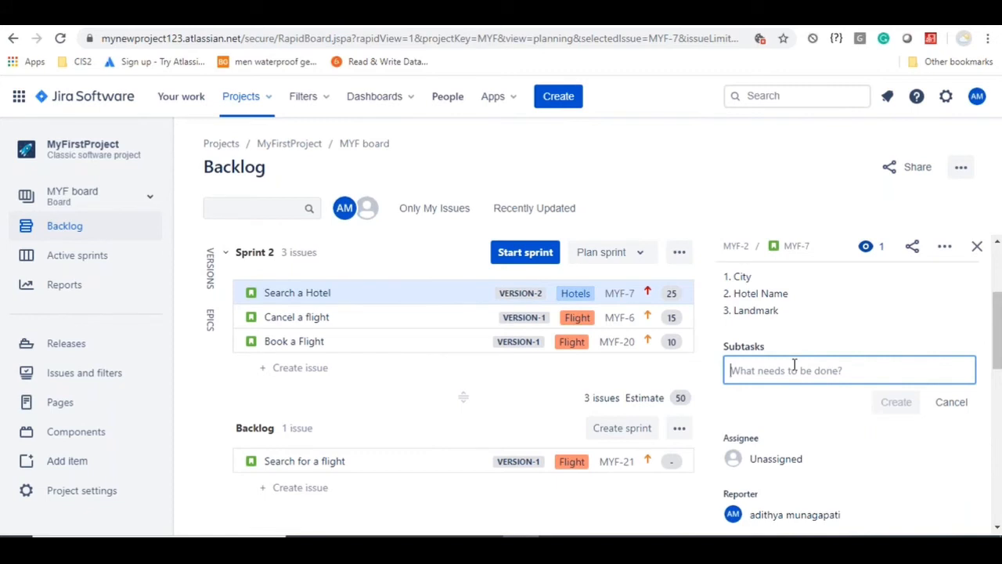
{"action": "type", "text": "Create HLD"}
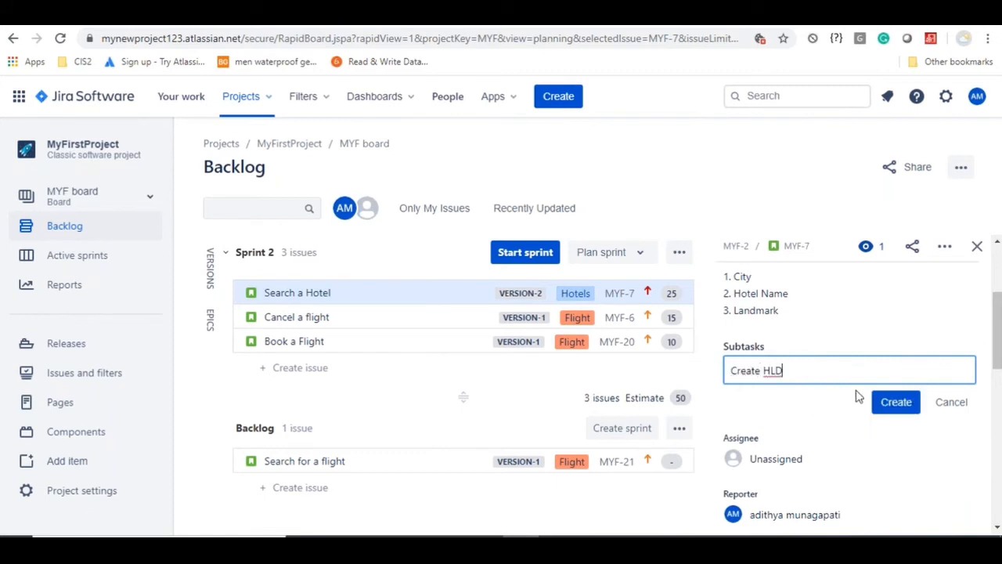
{"action": "left_click", "coordinate": [895, 402]}
{"action": "type", "text": "Create "}
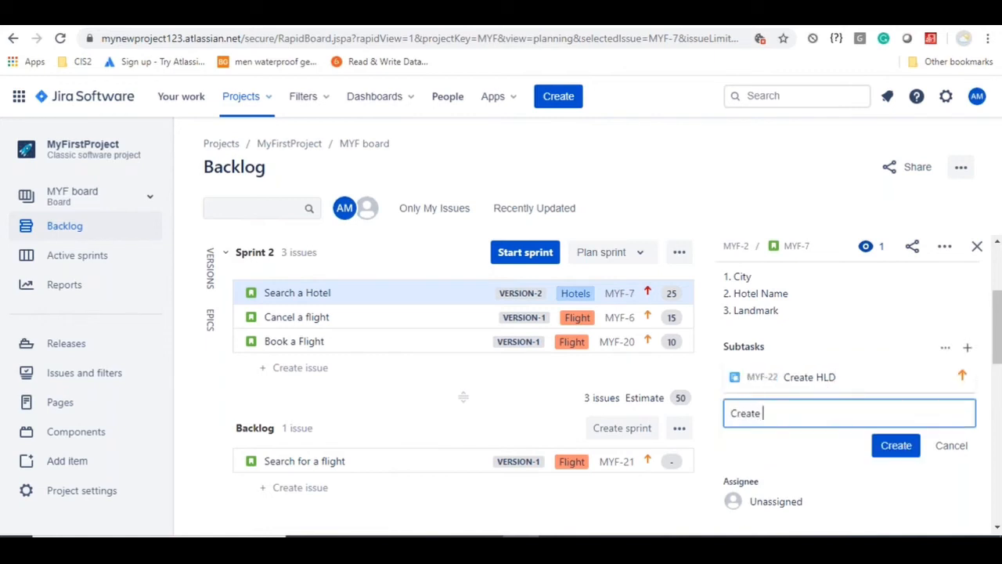
{"action": "type", "text": "LLD"}
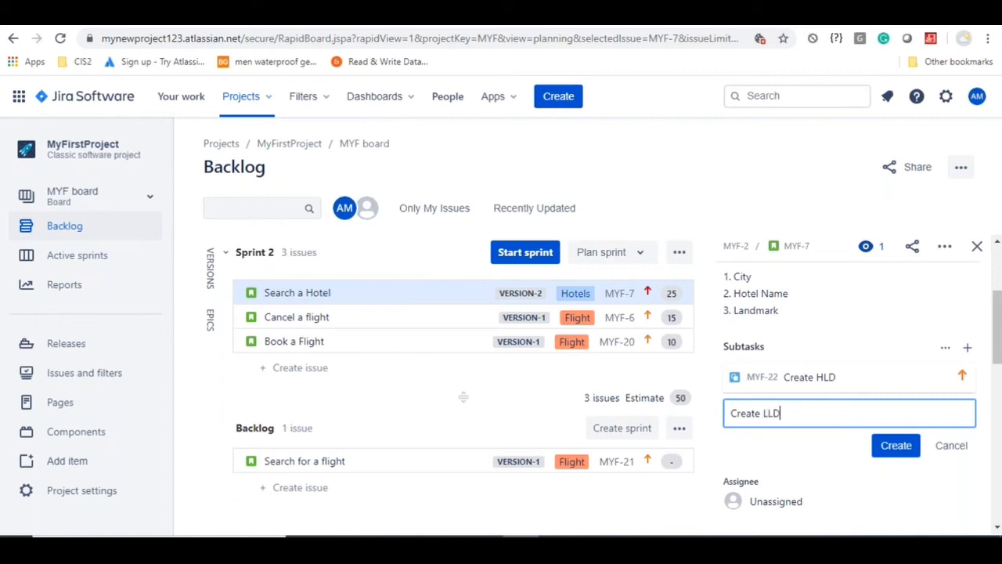
{"action": "left_click", "coordinate": [893, 445]}
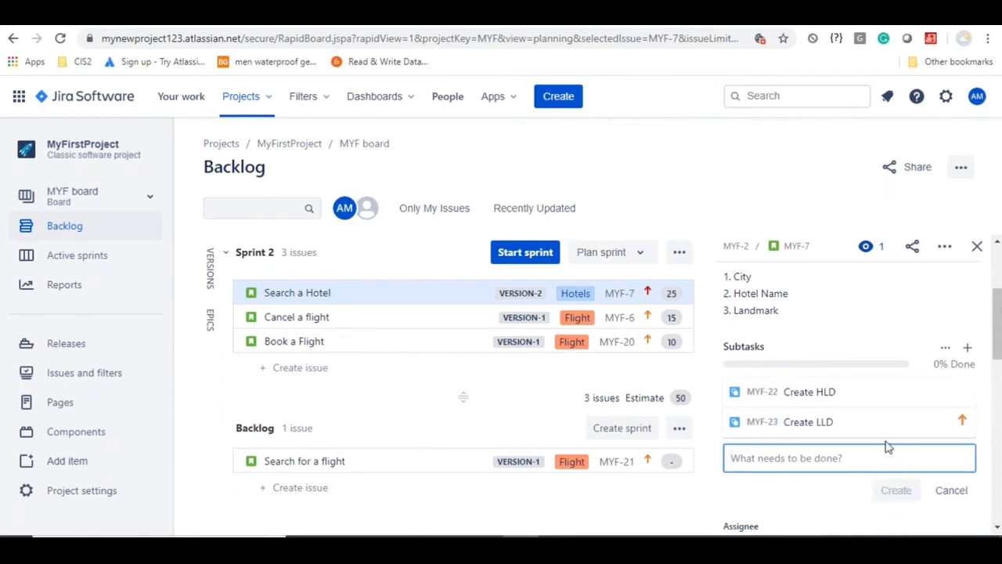
Add two more subtasks to Search a Hotel, named "Develop the code" and "Cerate test cases"
{"action": "type", "text": "Develope the code"}
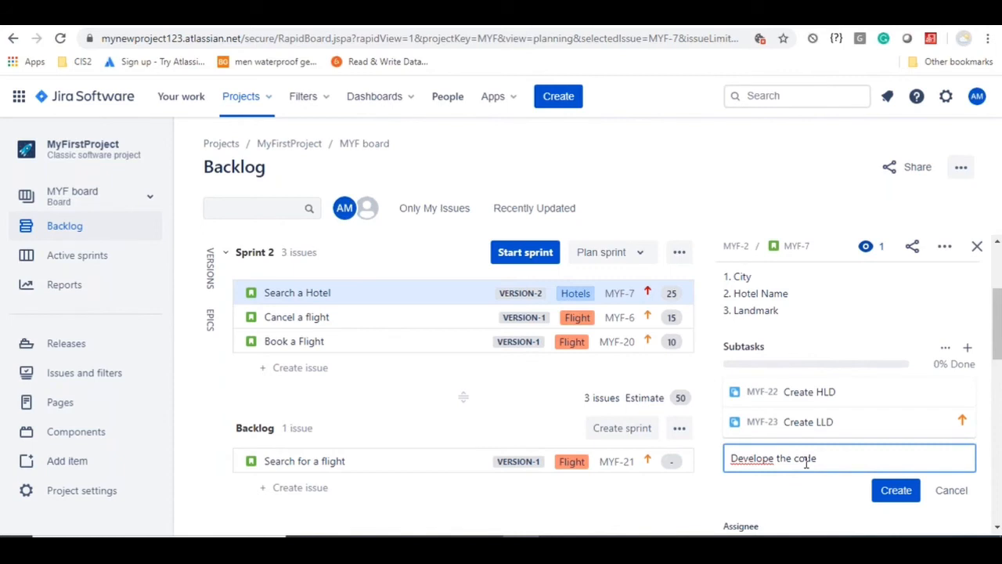
{"action": "right_click", "coordinate": [747, 458]}
{"action": "left_click", "coordinate": [783, 468]}
{"action": "left_click", "coordinate": [895, 490]}
{"action": "type", "text": "Cerate "}
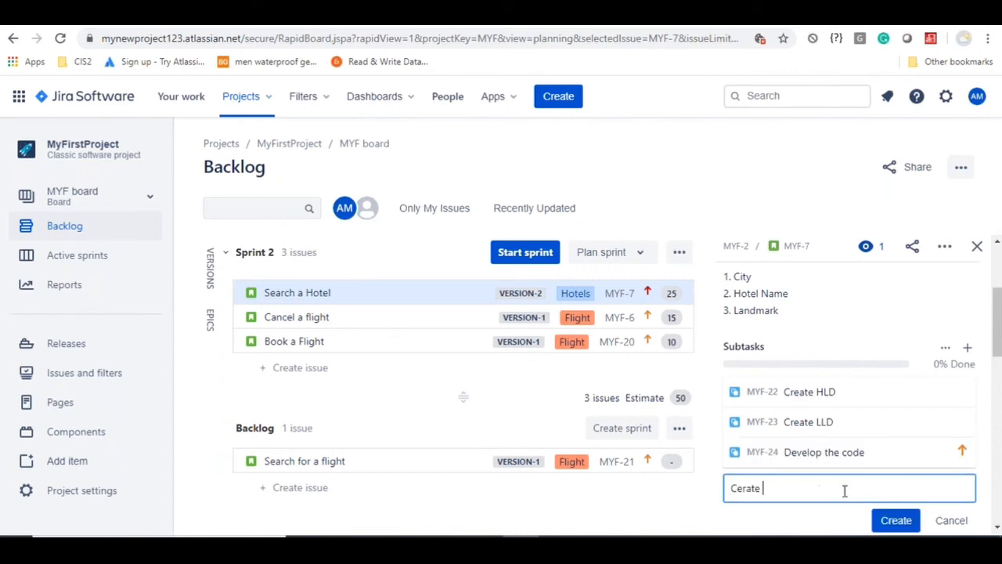
{"action": "type", "text": "test cases"}
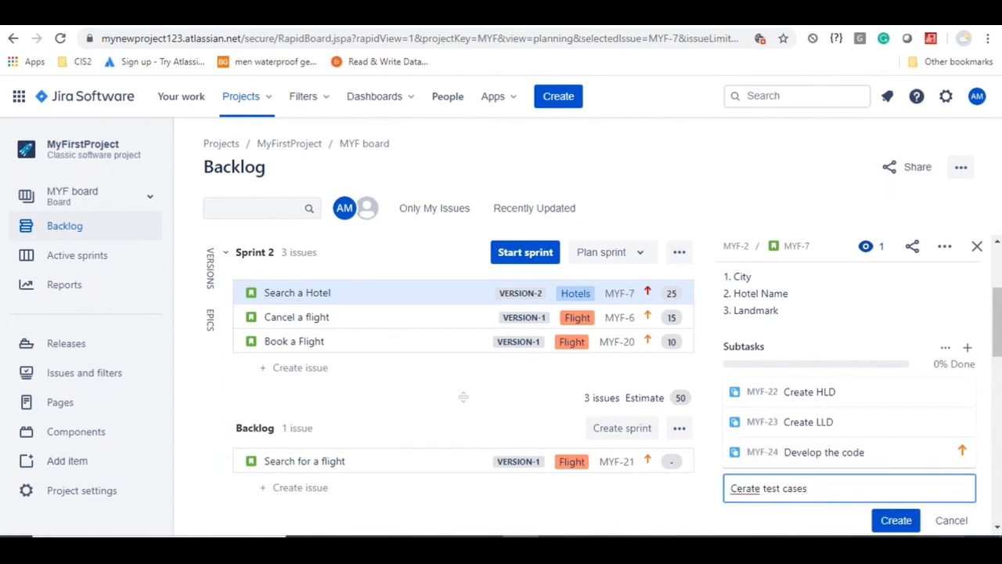
{"action": "left_click", "coordinate": [898, 522]}
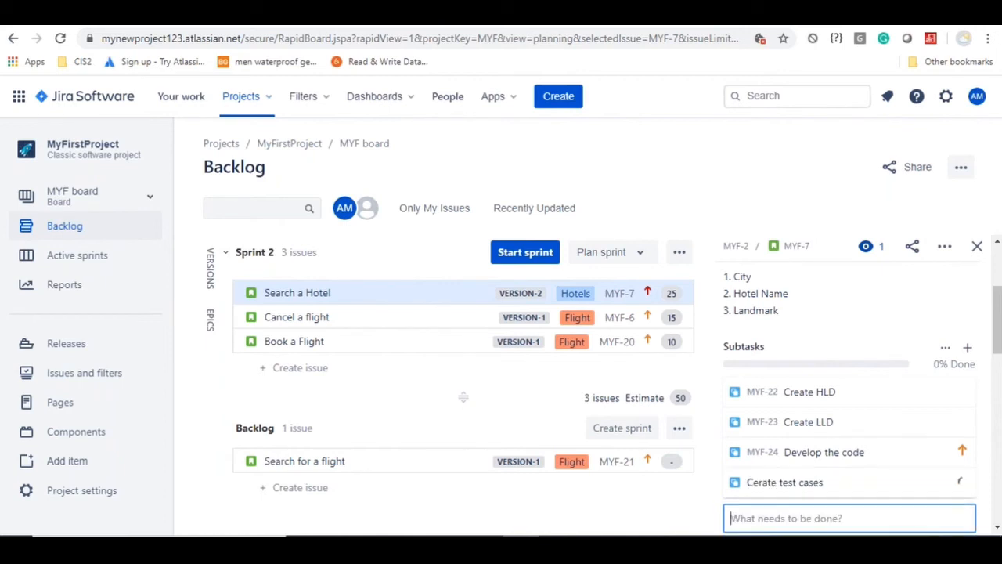
Add two further subtasks named "Execute test cases" and "Report defects" to the Search a Hotel story
{"action": "type", "text": "Execute te"}
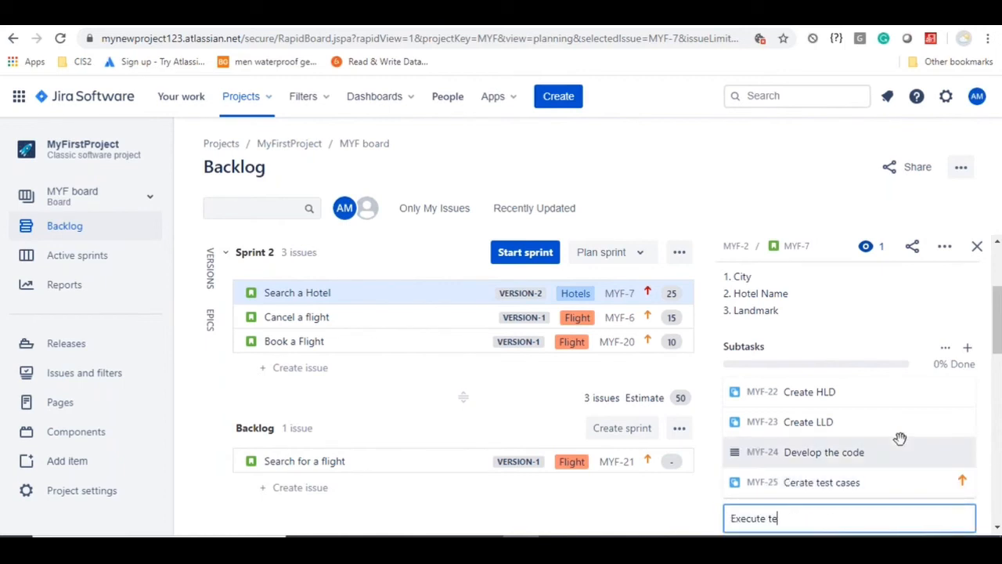
{"action": "type", "text": "st cases"}
{"action": "scroll", "coordinate": [902, 416], "scroll_direction": "down", "scroll_amount": 2}
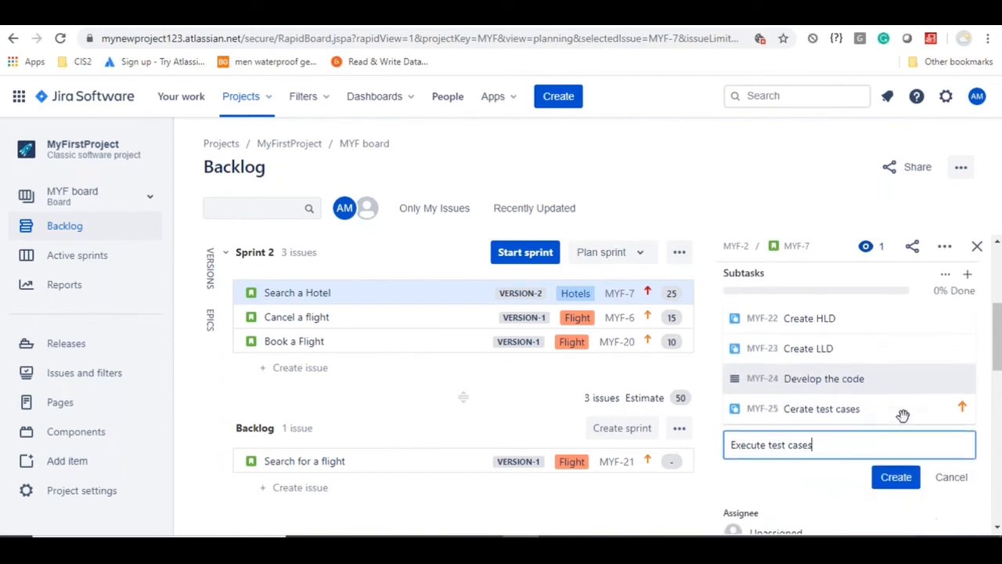
{"action": "left_click", "coordinate": [904, 479]}
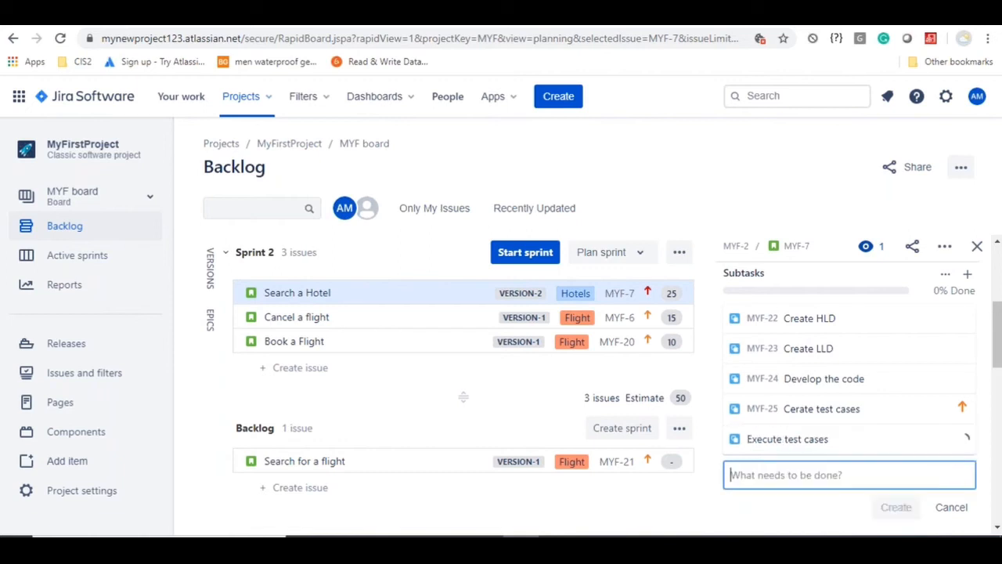
{"action": "type", "text": "Report"}
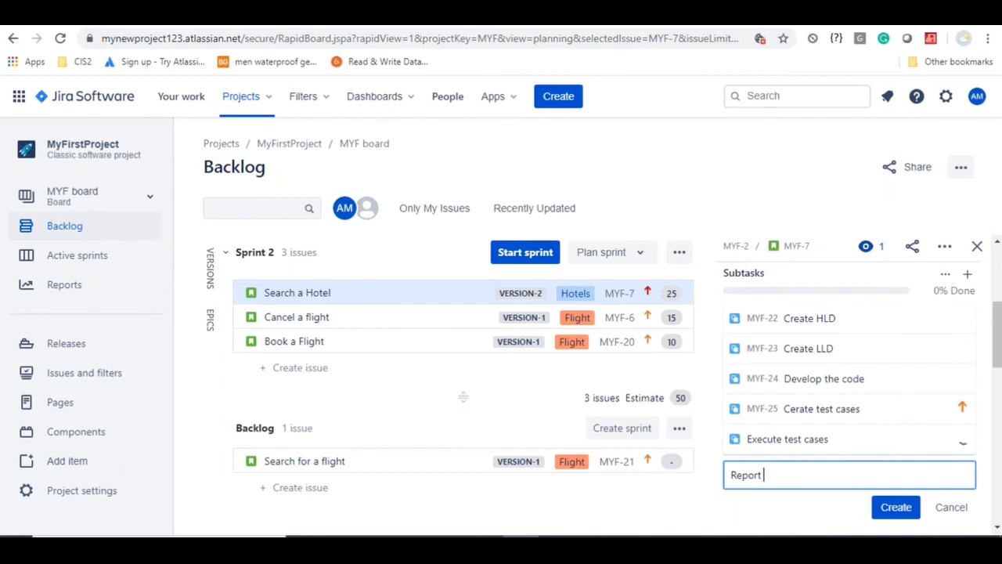
{"action": "type", "text": "defect"}
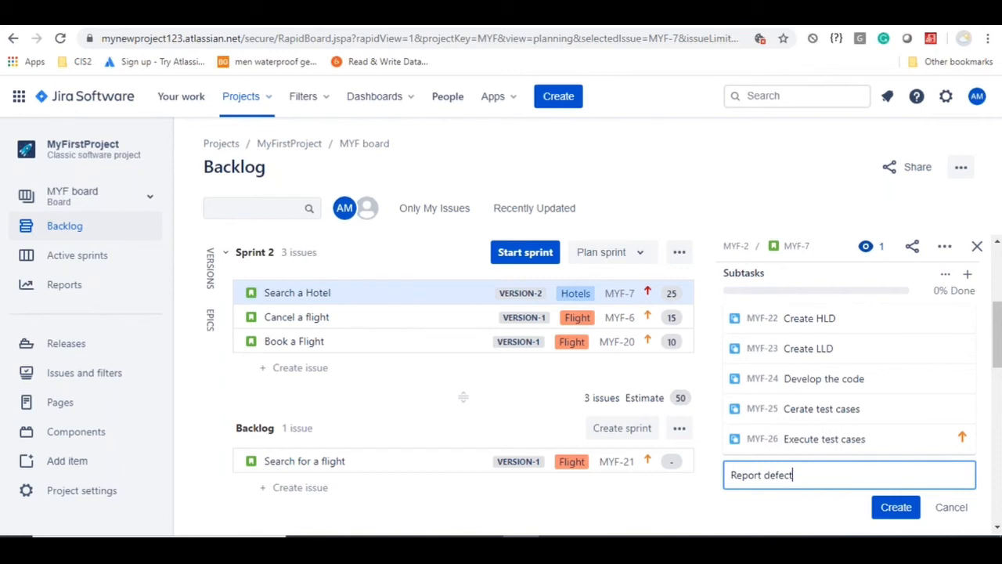
{"action": "type", "text": "s"}
{"action": "key", "text": "Return"}
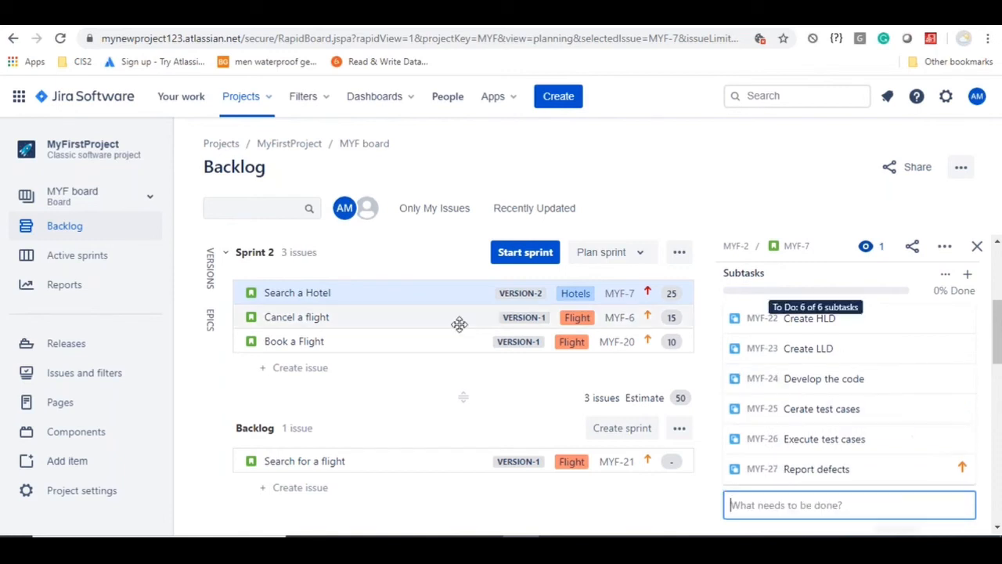
Check the subtasks of the Cancel a flight story, and add a subtask named "Create Test cases" to Book a Flight
{"action": "left_click", "coordinate": [363, 321]}
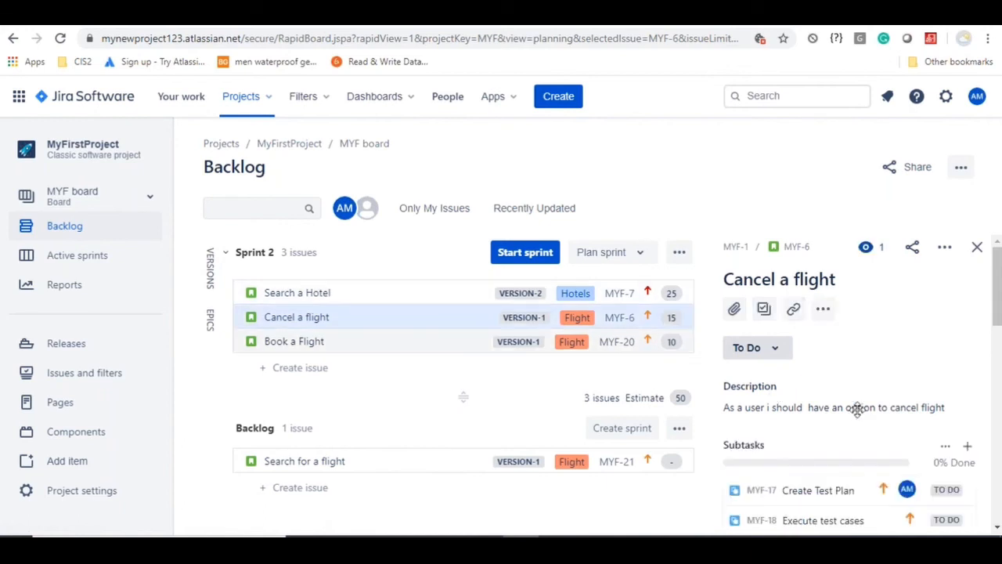
{"action": "scroll", "coordinate": [857, 409], "scroll_direction": "down", "scroll_amount": 2}
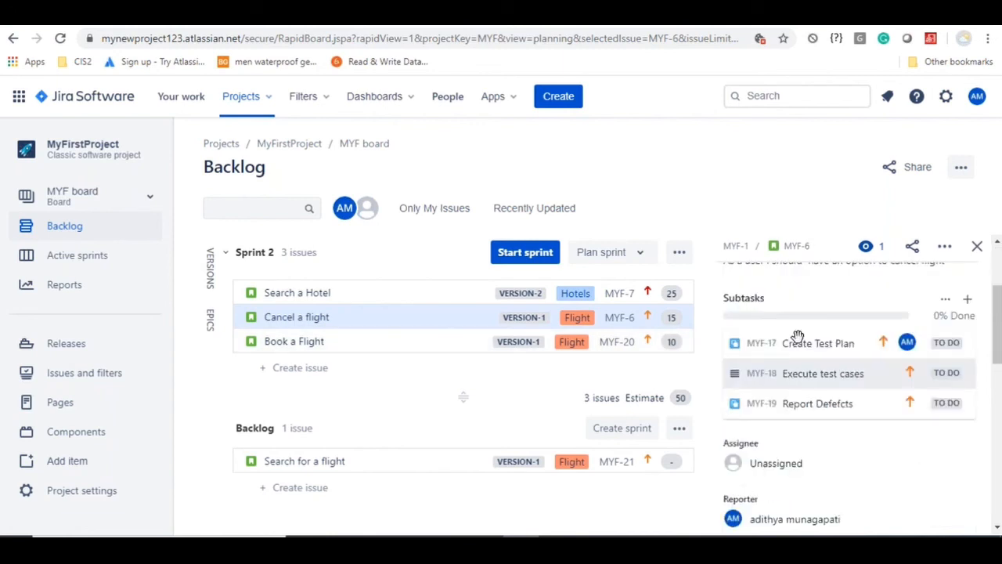
{"action": "left_click", "coordinate": [407, 343]}
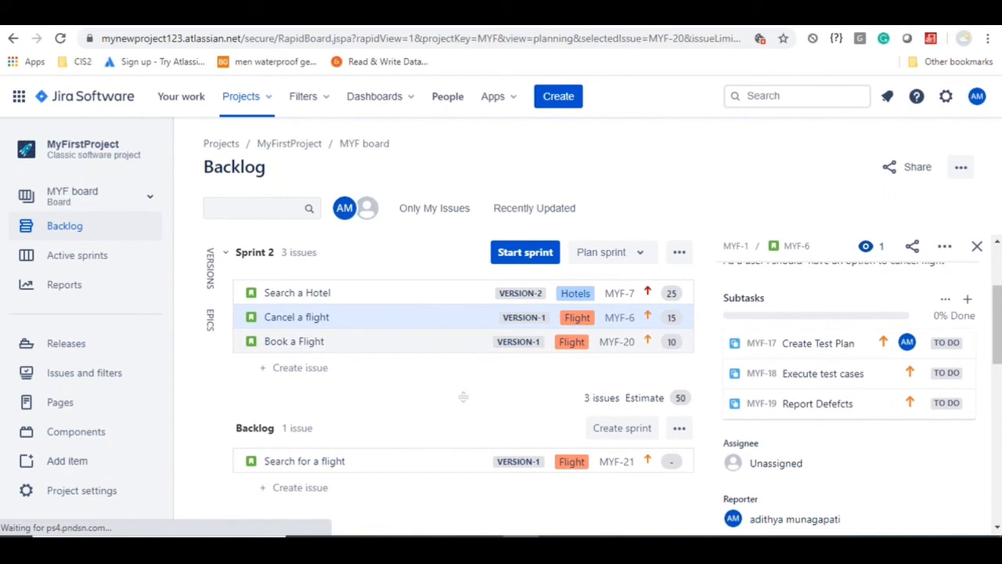
{"action": "type", "text": "Create Test c"}
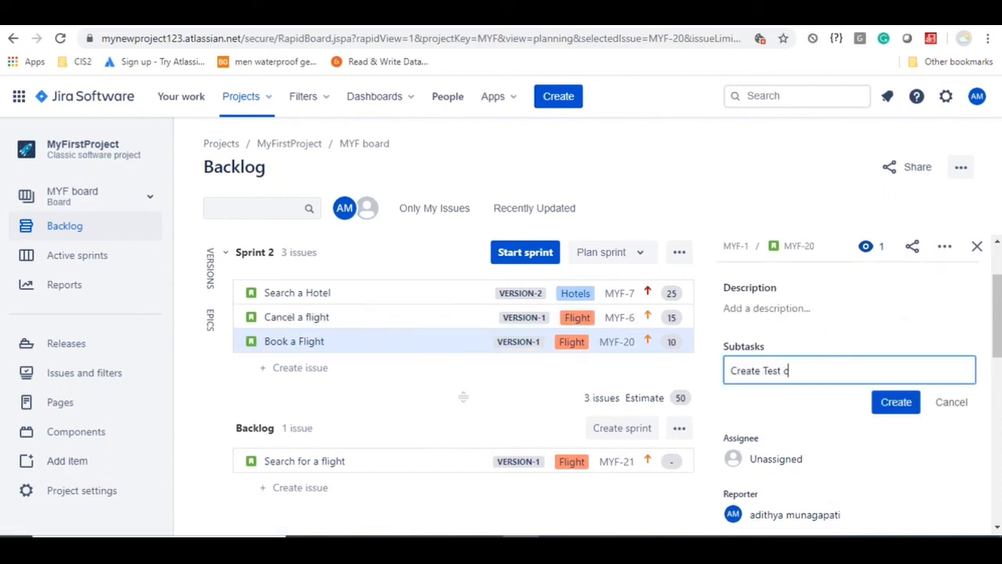
{"action": "type", "text": "ases"}
{"action": "left_click", "coordinate": [896, 401]}
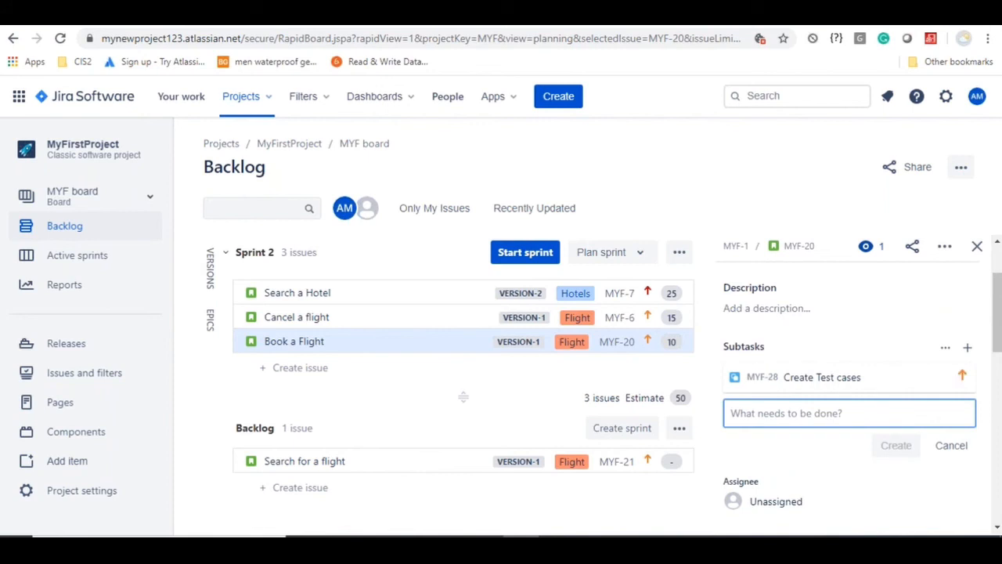
Add two more subtasks to the Book a Flight story, named "Execute Test cases" and "Report defects"
{"action": "type", "text": "Ex"}
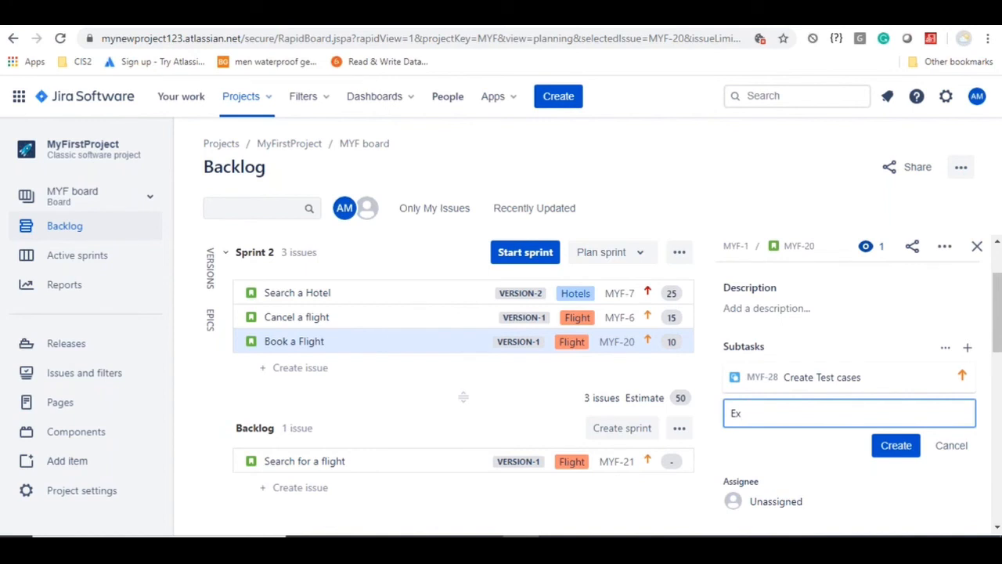
{"action": "type", "text": "ecute Test cases"}
{"action": "left_click", "coordinate": [892, 451]}
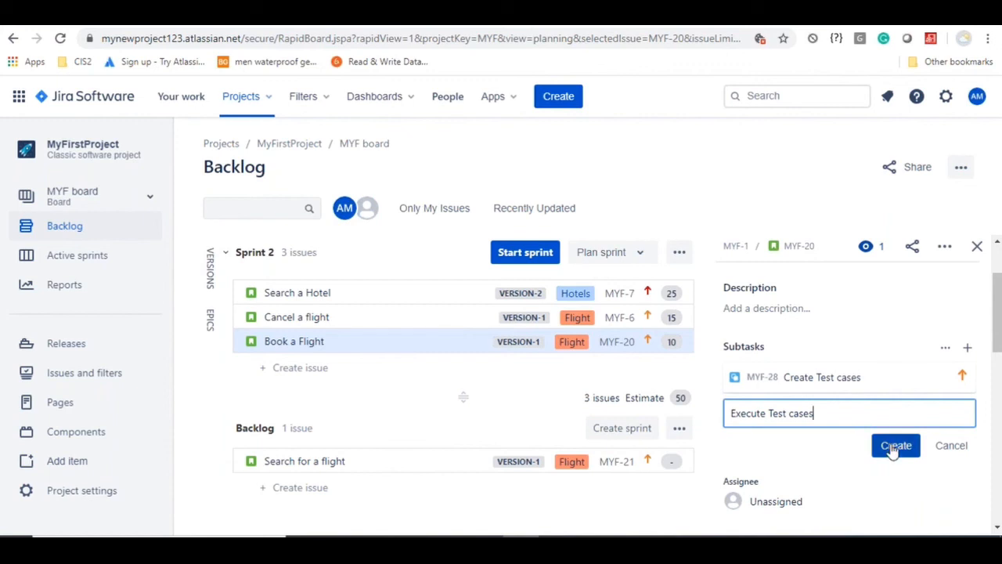
{"action": "type", "text": "R"}
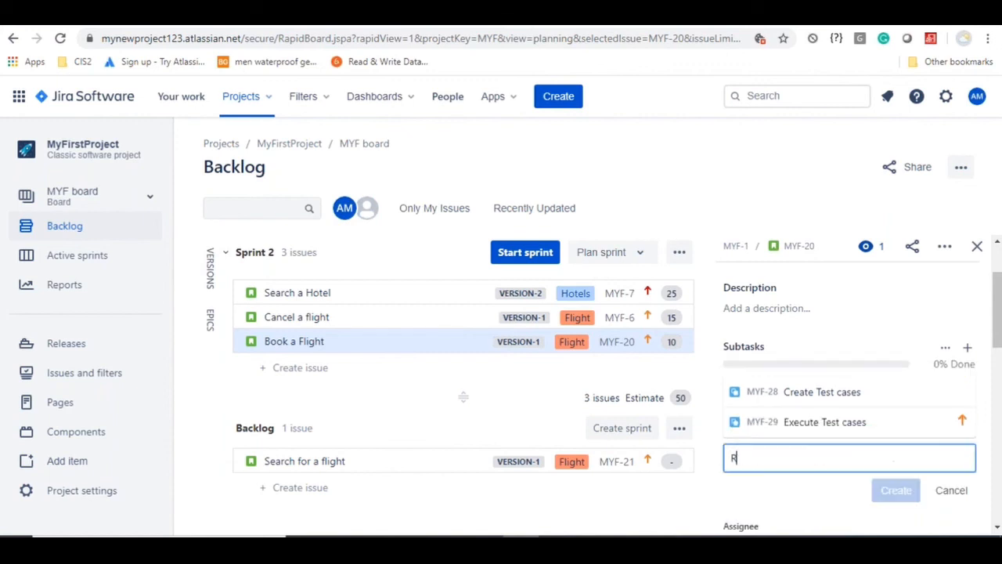
{"action": "type", "text": "eport "}
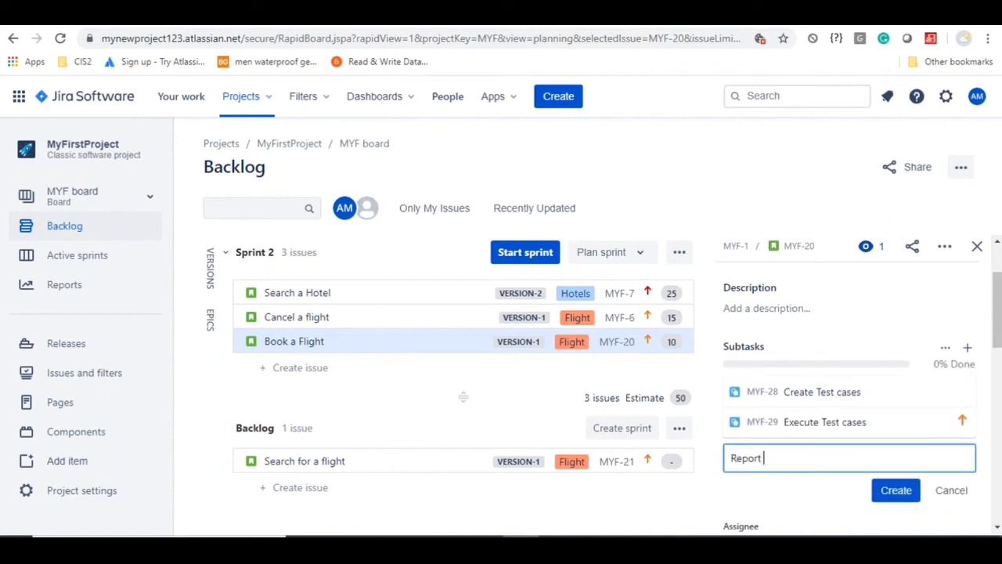
{"action": "type", "text": " defects"}
{"action": "left_click", "coordinate": [894, 492]}
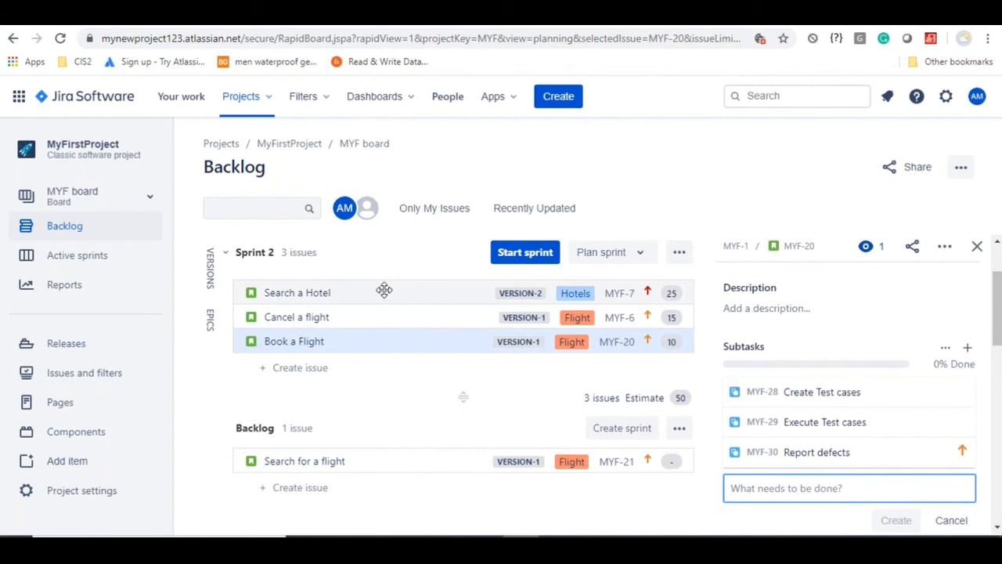
Start Sprint 2 with a duration of 2 weeks and the start date 30/May/20 1:50 PM
{"action": "left_click", "coordinate": [509, 257]}
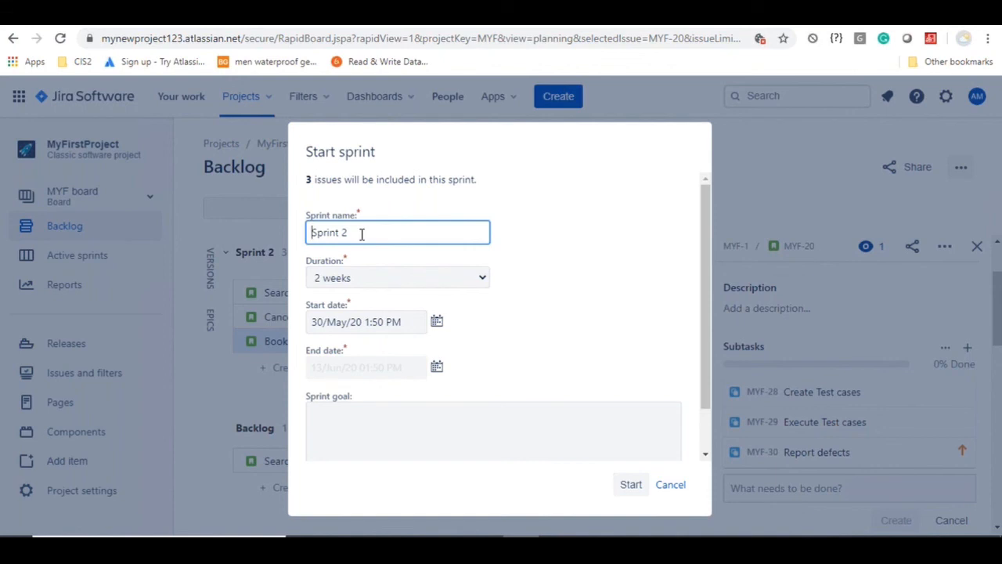
{"action": "left_click", "coordinate": [356, 285]}
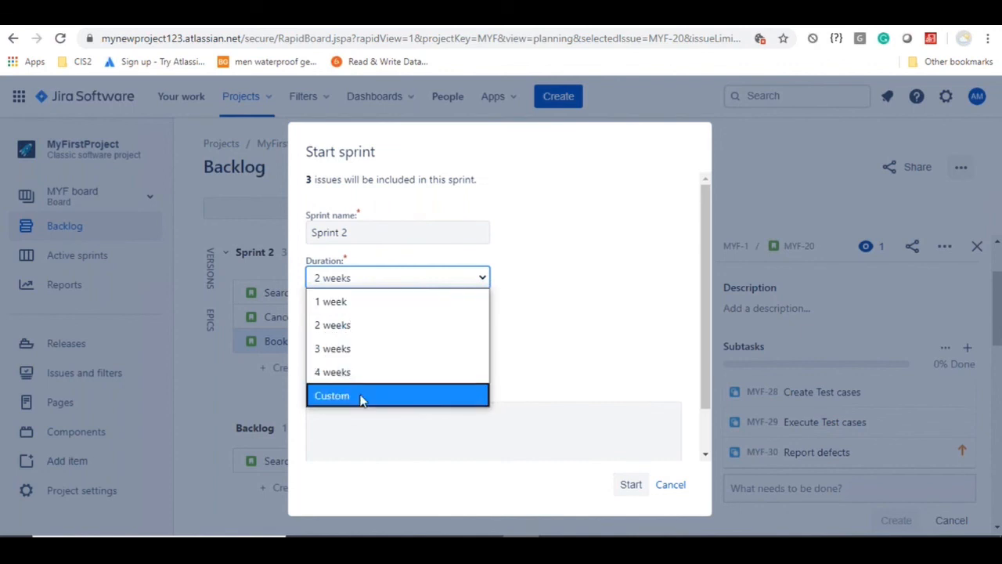
{"action": "left_click", "coordinate": [376, 332]}
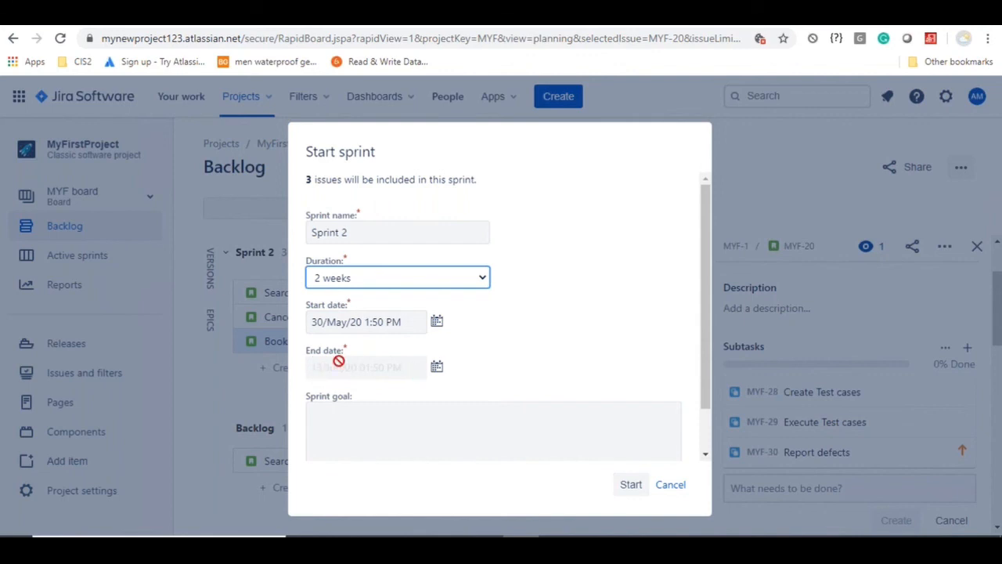
{"action": "left_click", "coordinate": [437, 328]}
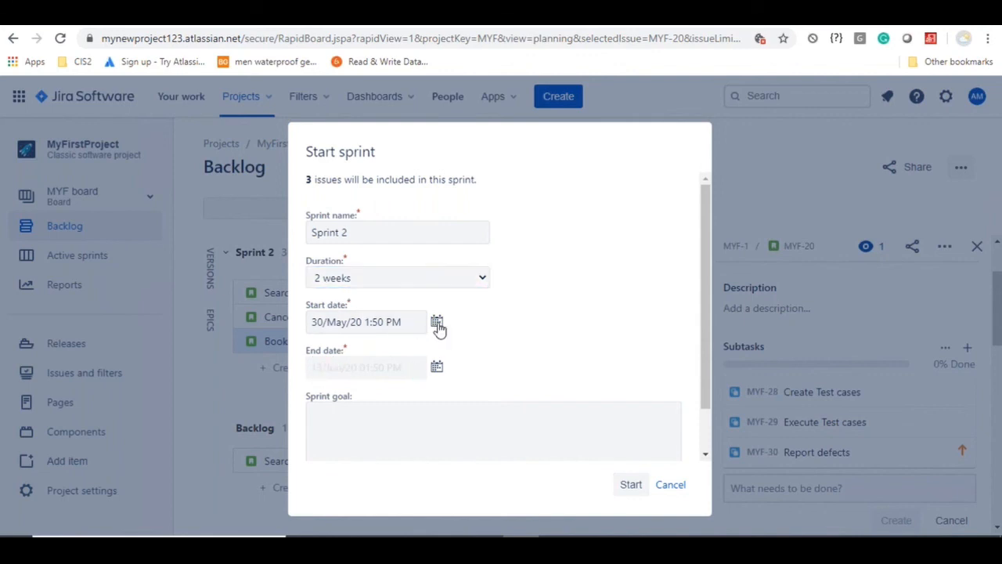
{"action": "left_click", "coordinate": [437, 326]}
{"action": "left_click", "coordinate": [436, 325]}
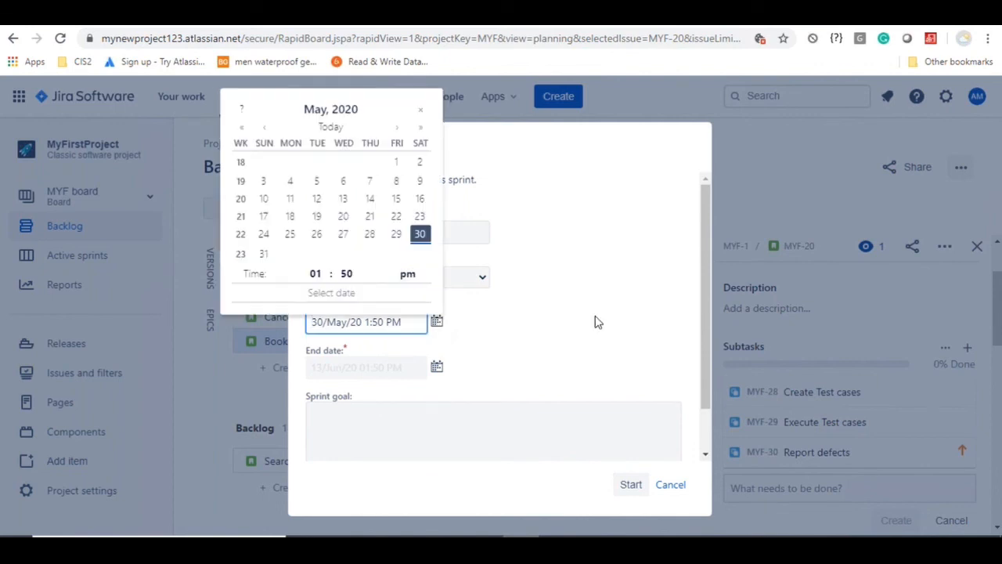
{"action": "left_click", "coordinate": [598, 322]}
{"action": "scroll", "coordinate": [598, 322], "scroll_direction": "down", "scroll_amount": 1}
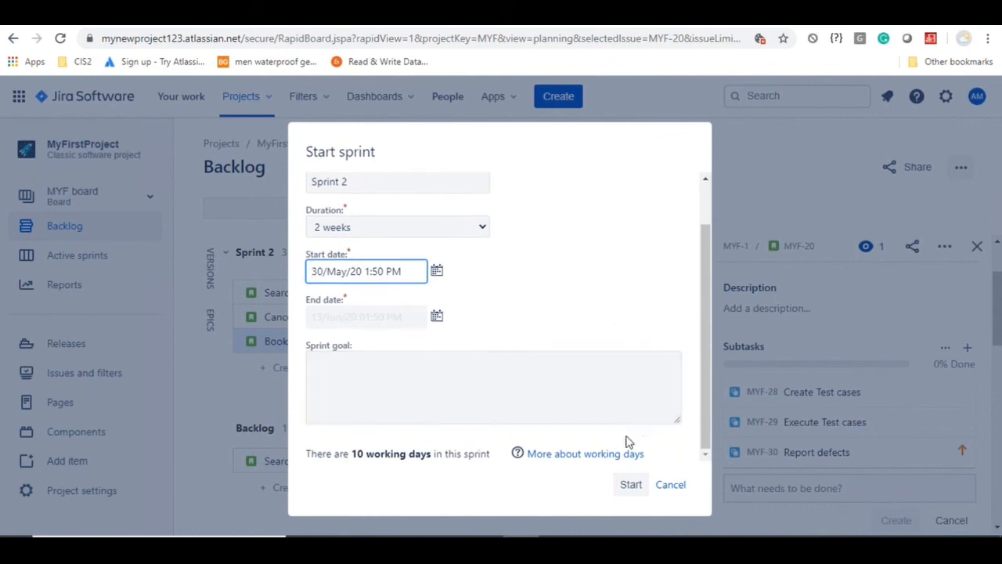
{"action": "left_click", "coordinate": [632, 488]}
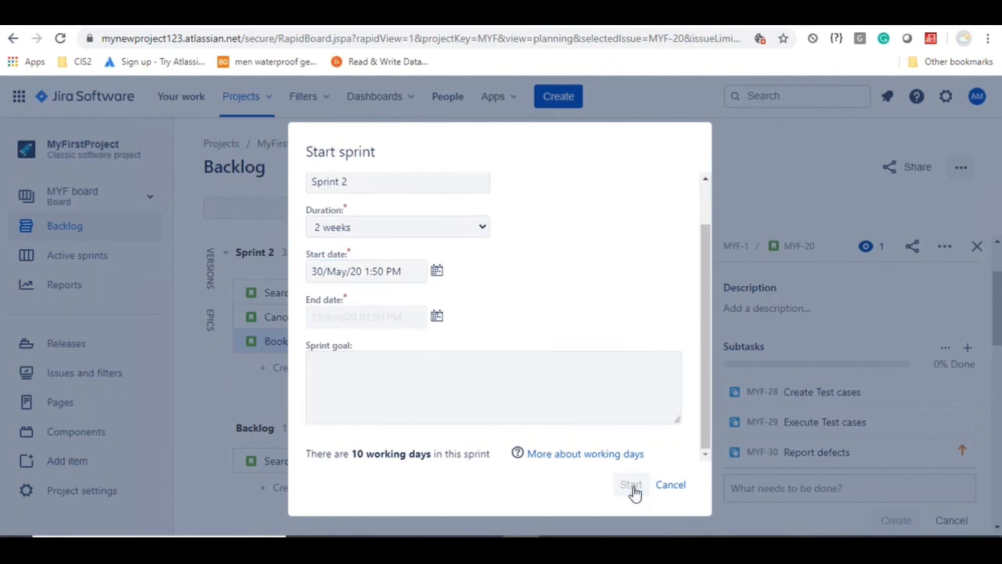